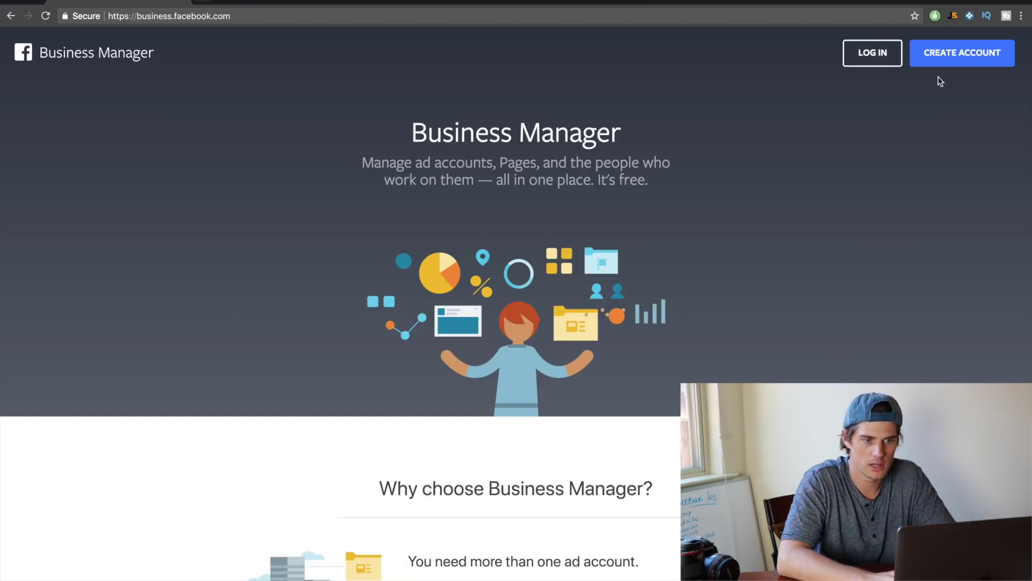
Step: Browse the Business Manager landing page, then start signing in to create a business account
{"action": "scroll", "coordinate": [518, 422], "scroll_direction": "down", "scroll_amount": 15}
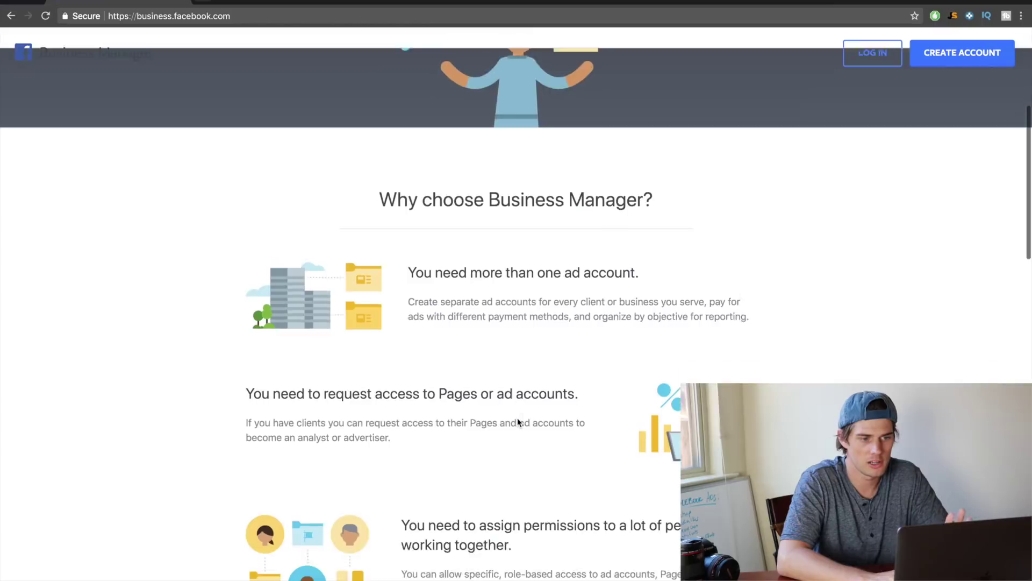
{"action": "scroll", "coordinate": [517, 418], "scroll_direction": "down", "scroll_amount": 10}
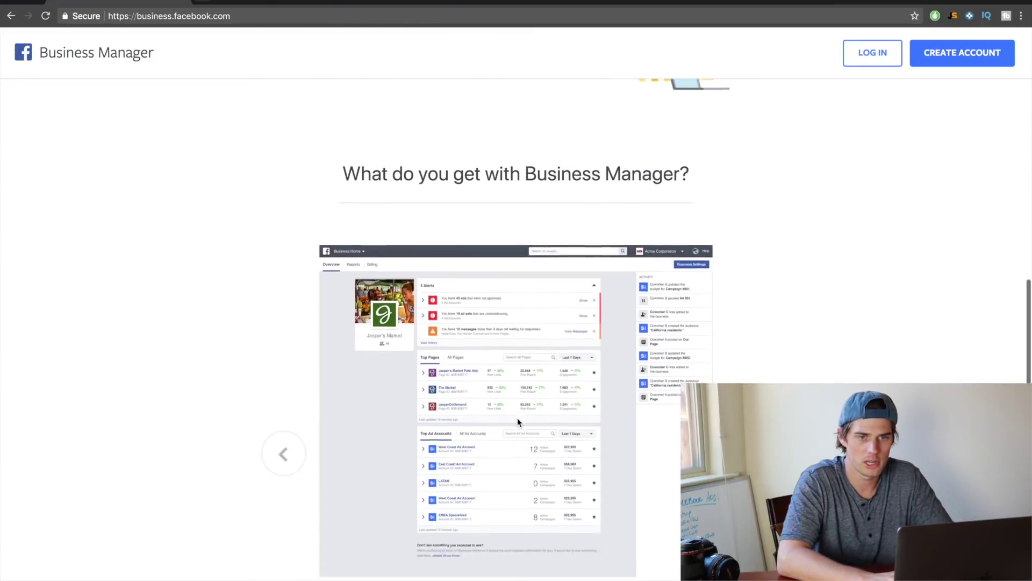
{"action": "scroll", "coordinate": [516, 435], "scroll_direction": "up", "scroll_amount": 20}
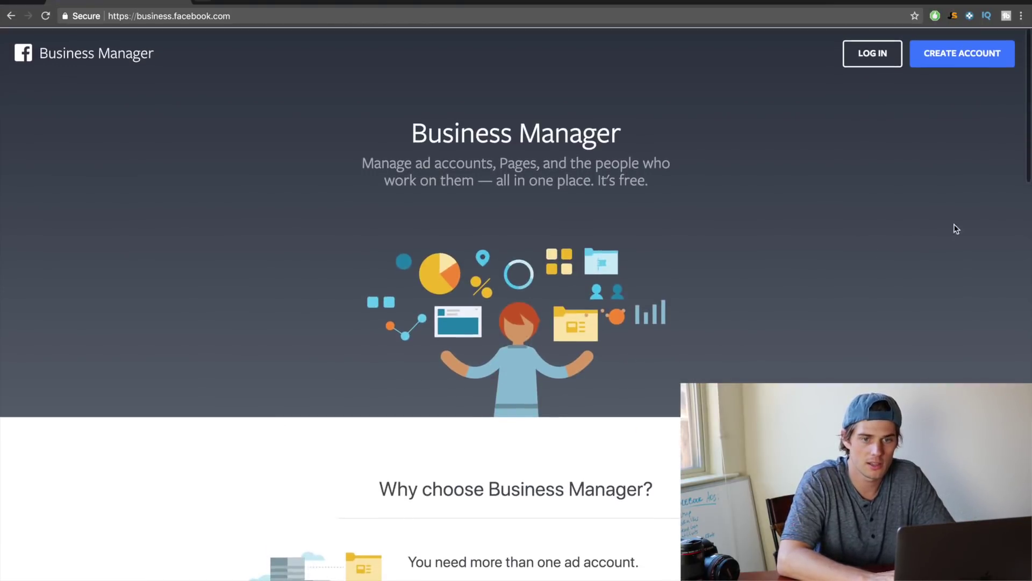
{"action": "left_click", "coordinate": [974, 59]}
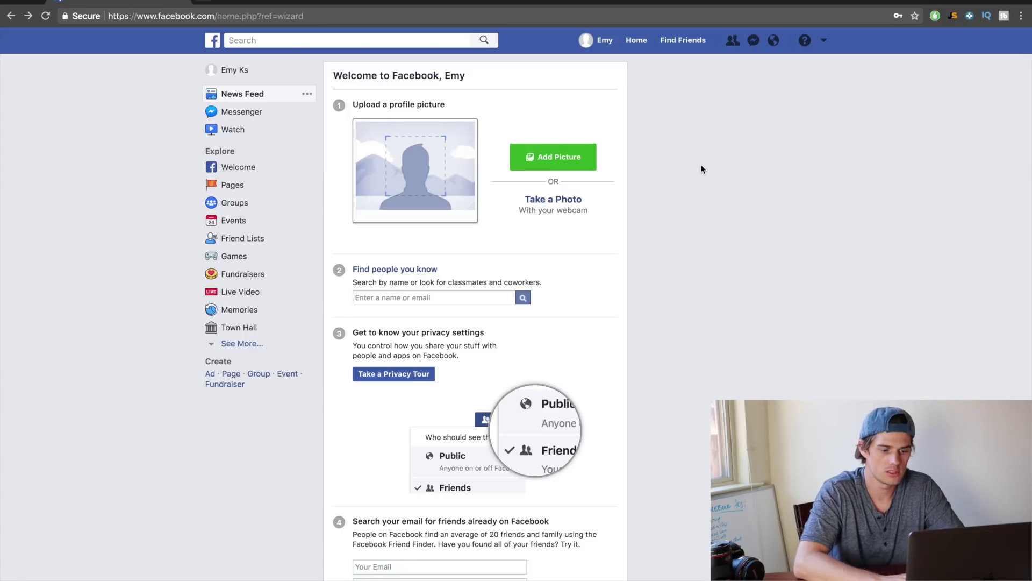
Step: Search 'business manager' in a new incognito window and start creating a Business Manager account
{"action": "key", "text": "ctrl+shift+n"}
{"action": "type", "text": "business"}
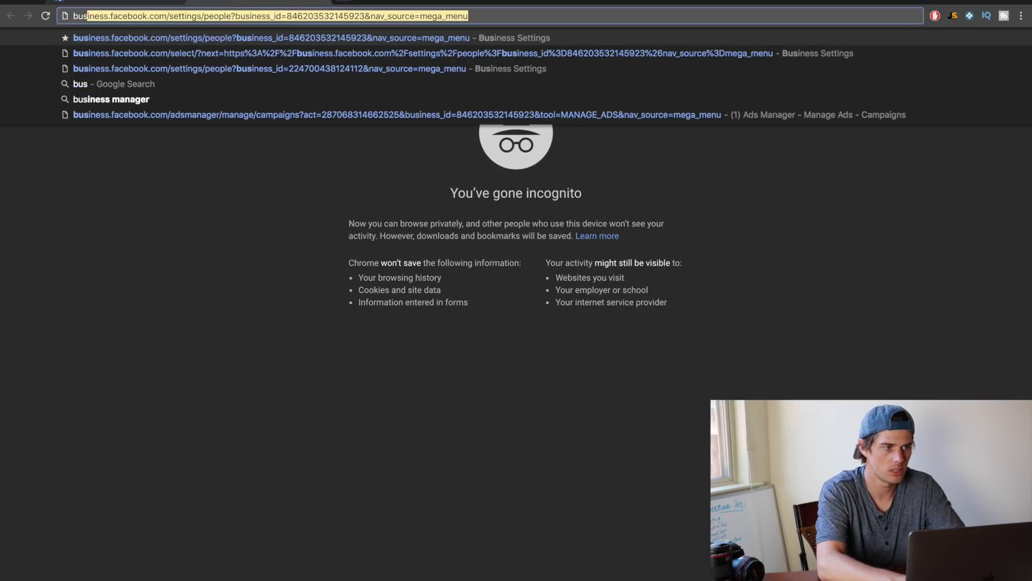
{"action": "type", "text": " manager"}
{"action": "key", "text": "Return"}
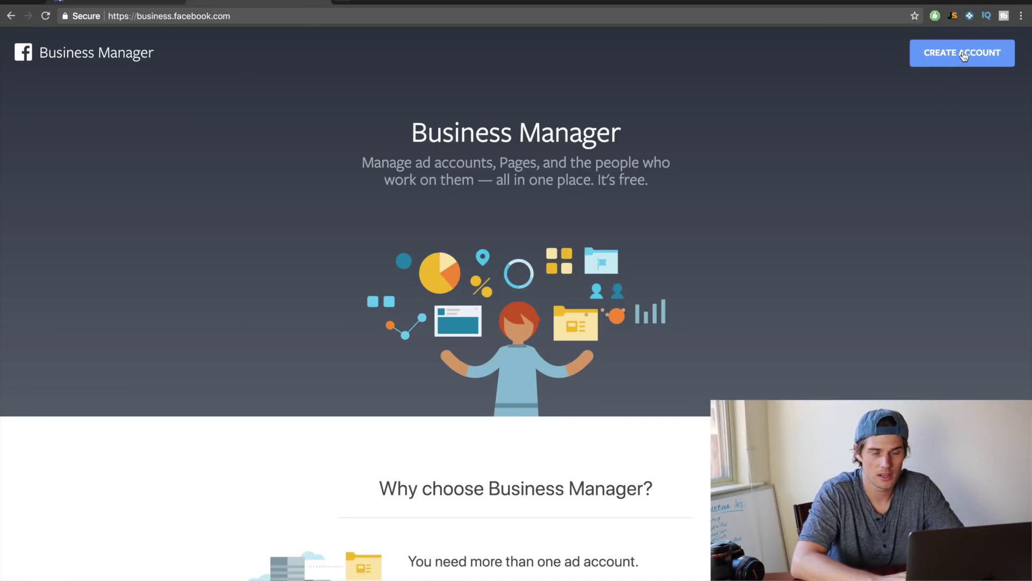
{"action": "left_click", "coordinate": [964, 55]}
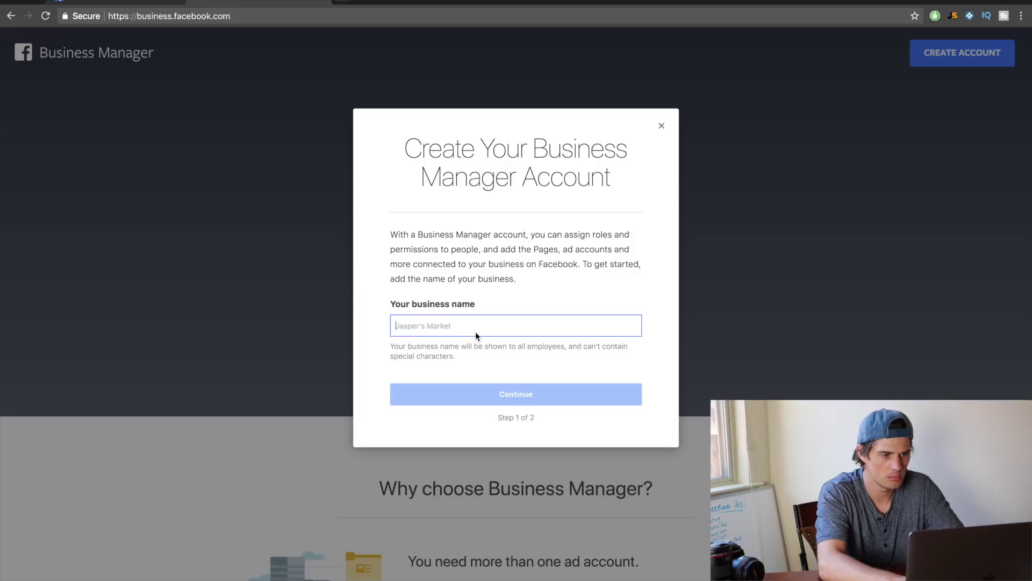
Step: Name the business 'makeoneup' and submit it to reach its home dashboard
{"action": "type", "text": "makeoneup"}
{"action": "left_click", "coordinate": [608, 398]}
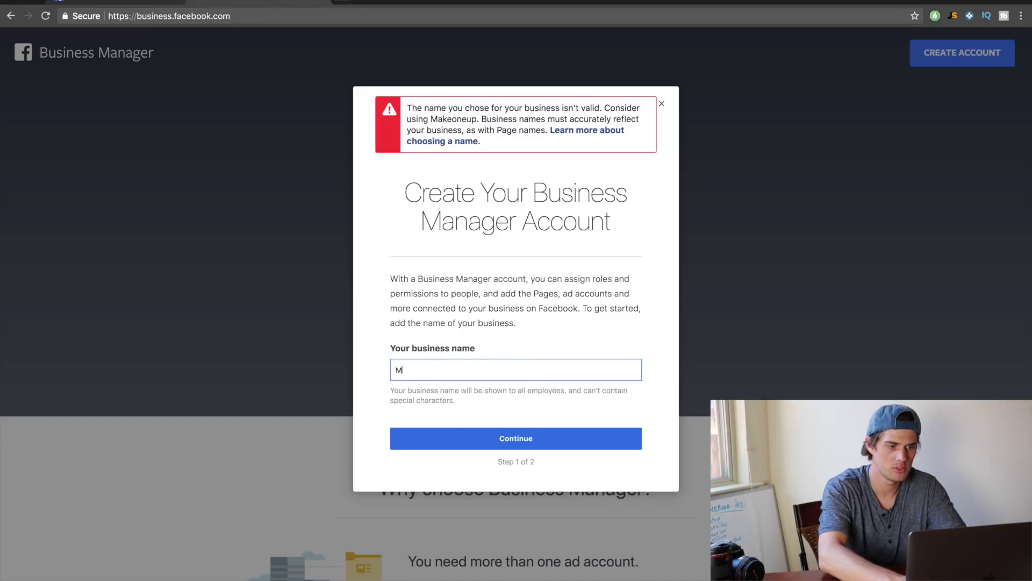
{"action": "left_click", "coordinate": [514, 438]}
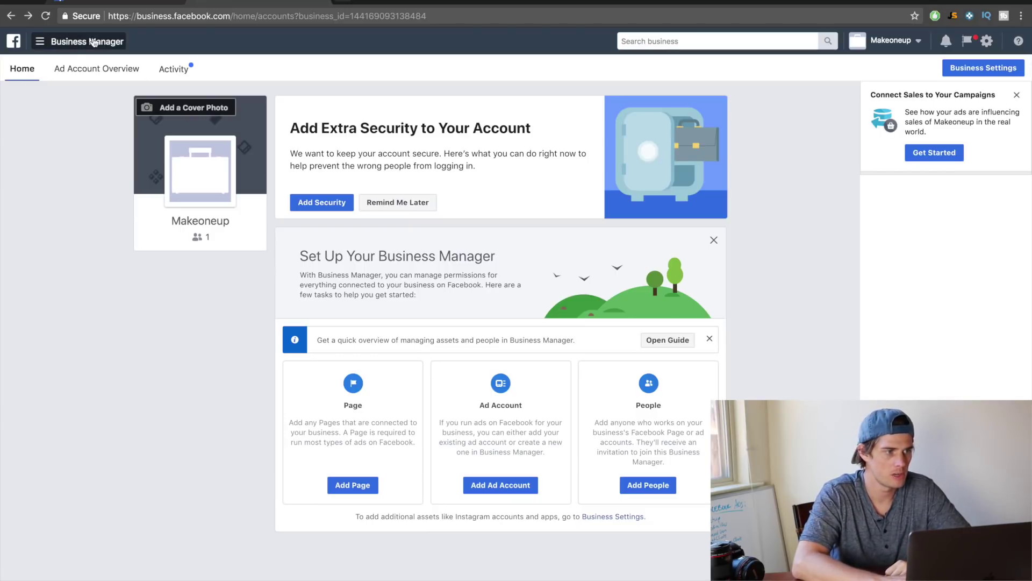
Step: Go to Business Settings from the main menu to see the People list
{"action": "left_click", "coordinate": [42, 44]}
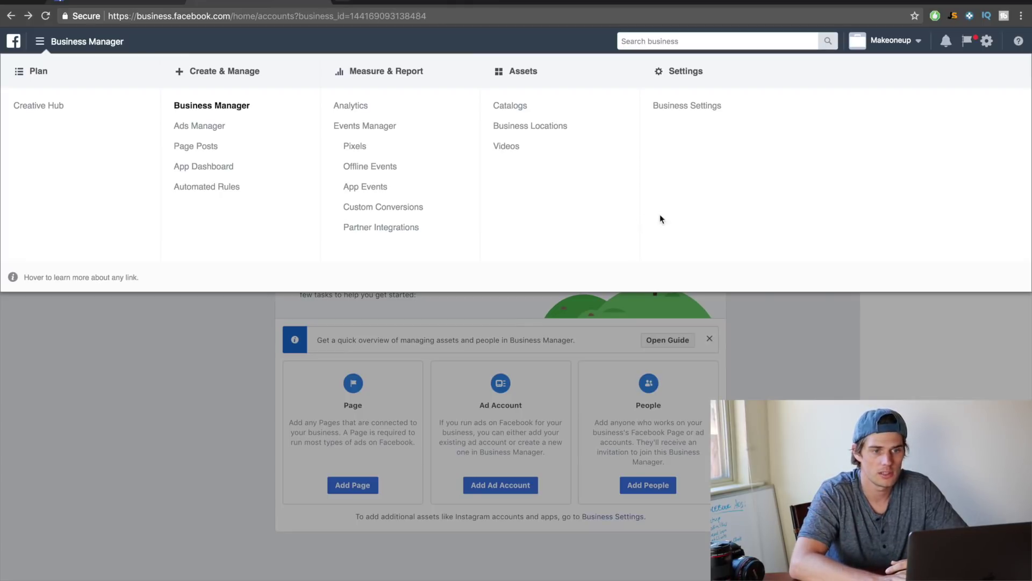
{"action": "left_click", "coordinate": [703, 109]}
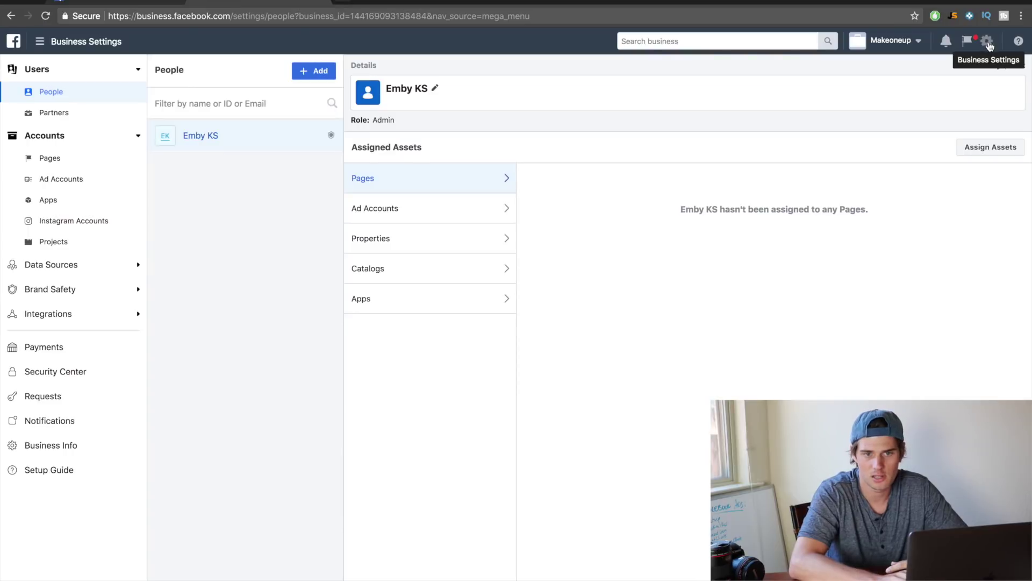
Step: Reload Business Settings and view the Ad Accounts page, which lists none yet
{"action": "left_click", "coordinate": [988, 45]}
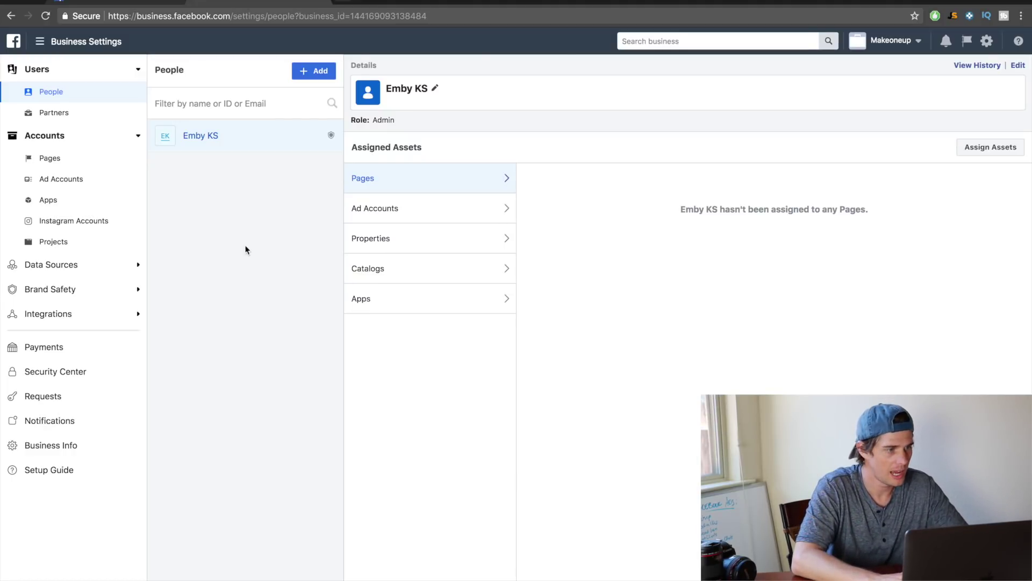
{"action": "left_click", "coordinate": [63, 183]}
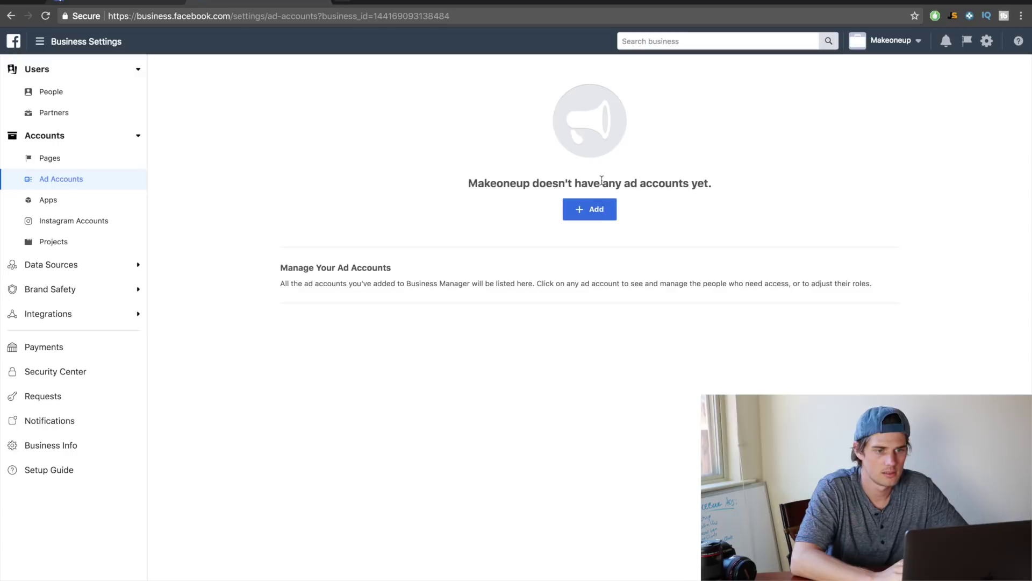
Step: Create a new ad account named 'Makeoneup Ad Account' advertising for the Makeoneup business
{"action": "left_click", "coordinate": [591, 214]}
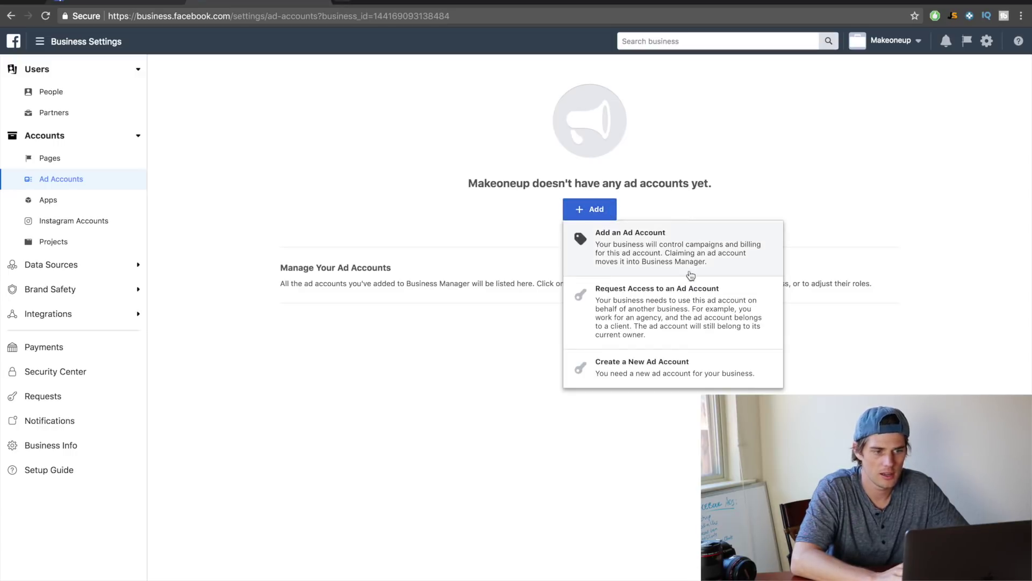
{"action": "left_click", "coordinate": [661, 368]}
{"action": "type", "text": "Makeoneup"}
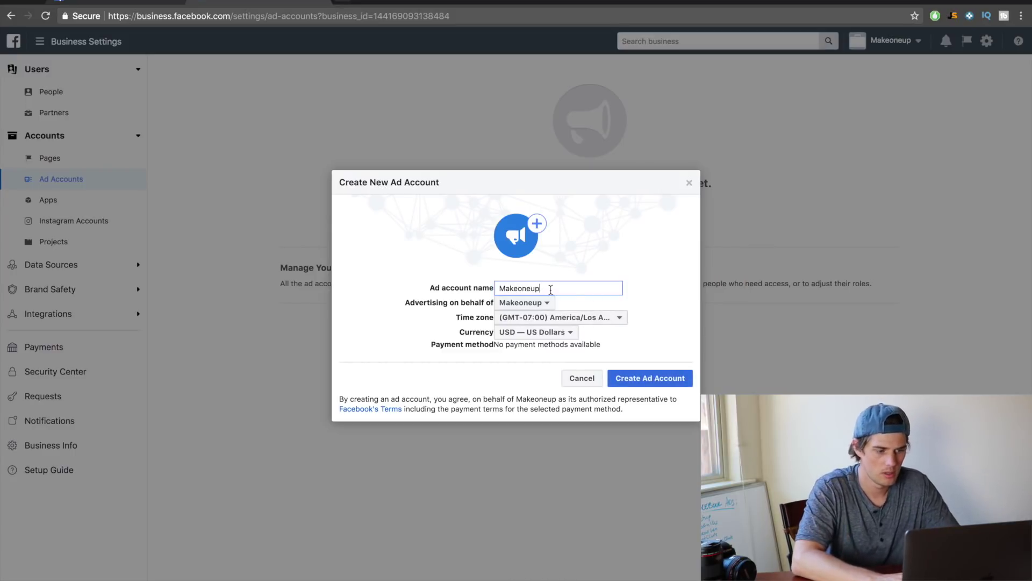
{"action": "type", "text": " Ad Account"}
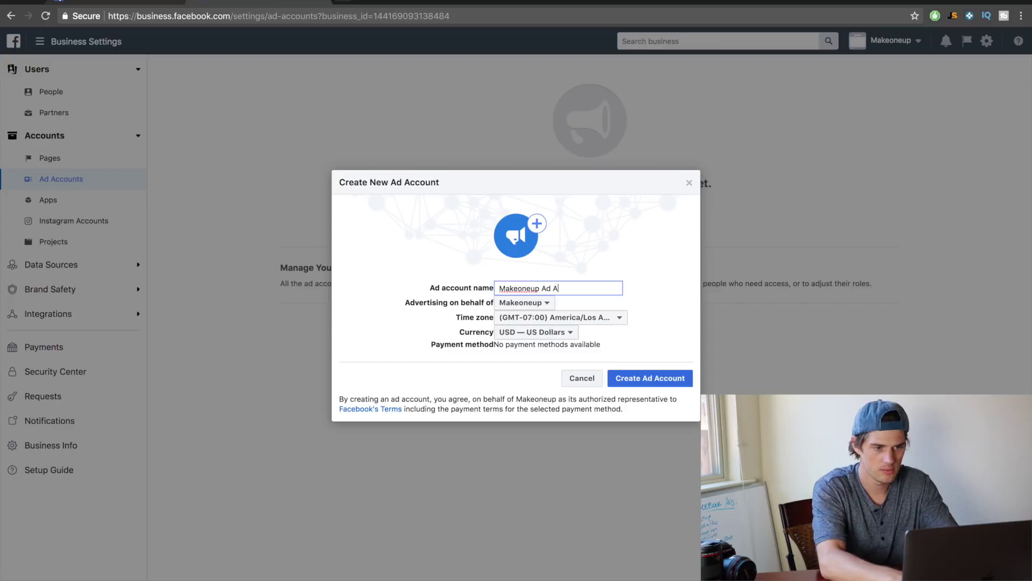
{"action": "left_click", "coordinate": [539, 304]}
{"action": "left_click", "coordinate": [540, 318]}
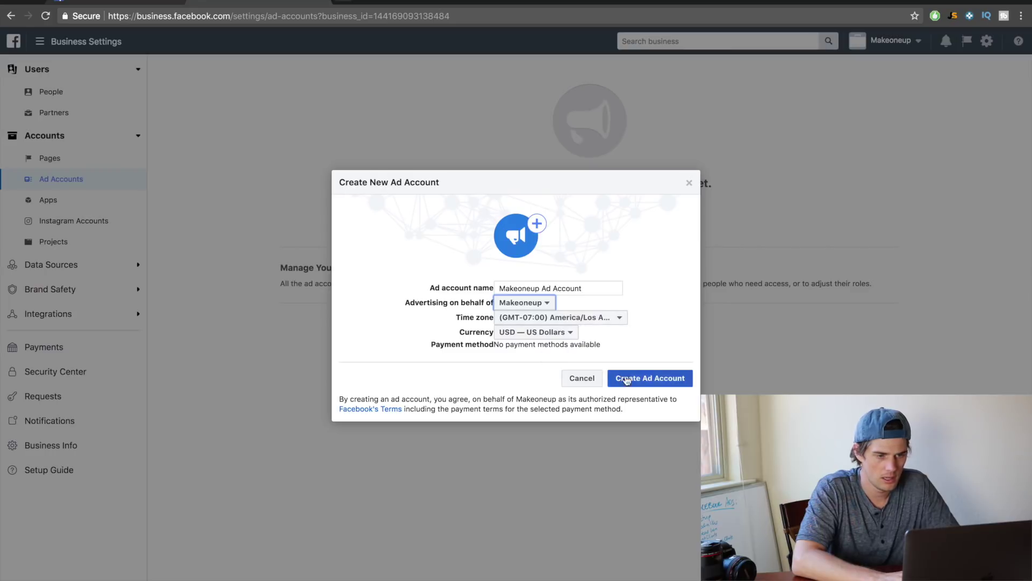
{"action": "left_click", "coordinate": [656, 381]}
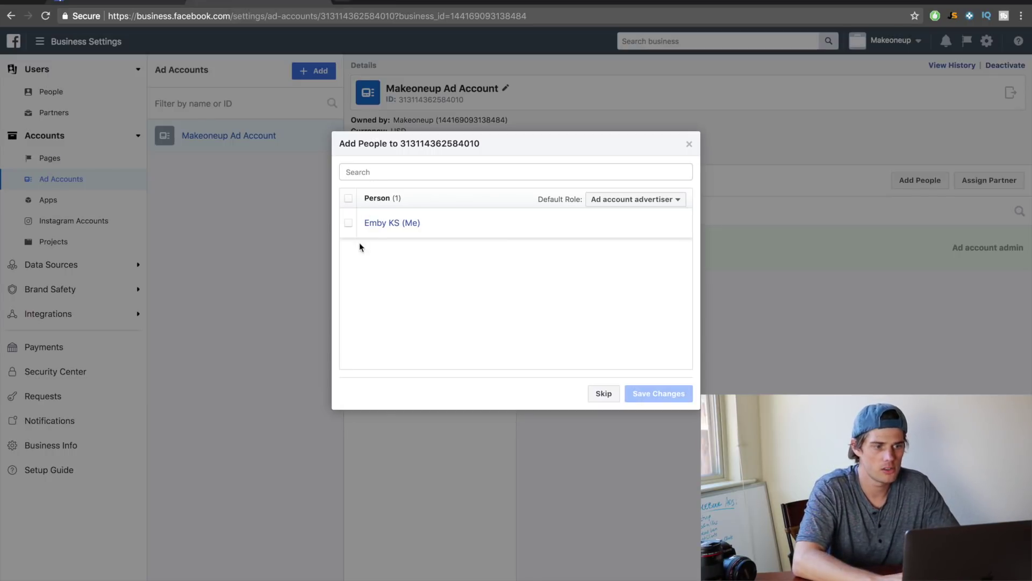
Step: Add the account owner as Ad account admin on Makeoneup Ad Account and save
{"action": "left_click", "coordinate": [348, 223]}
{"action": "left_click", "coordinate": [682, 223]}
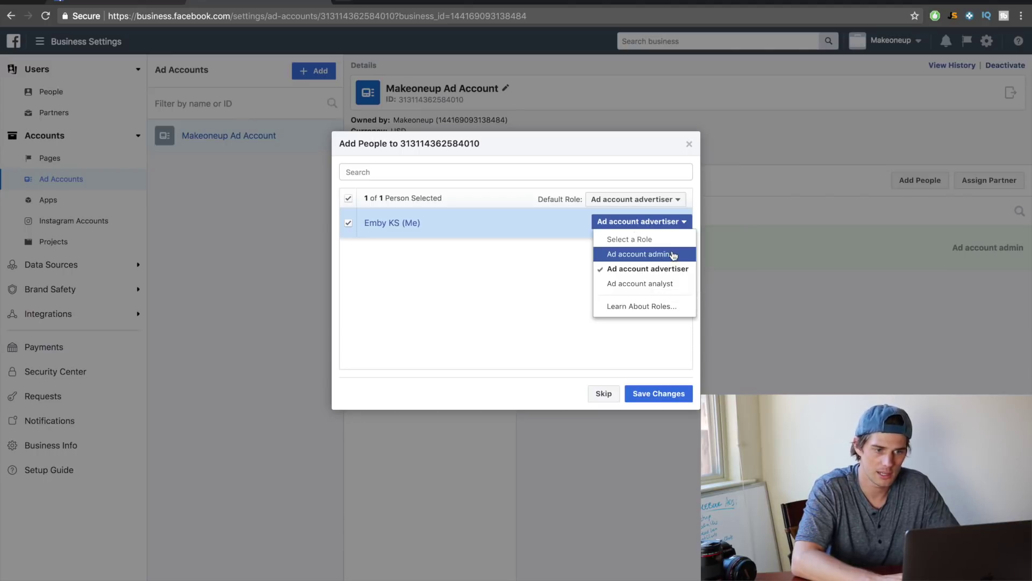
{"action": "left_click", "coordinate": [627, 254]}
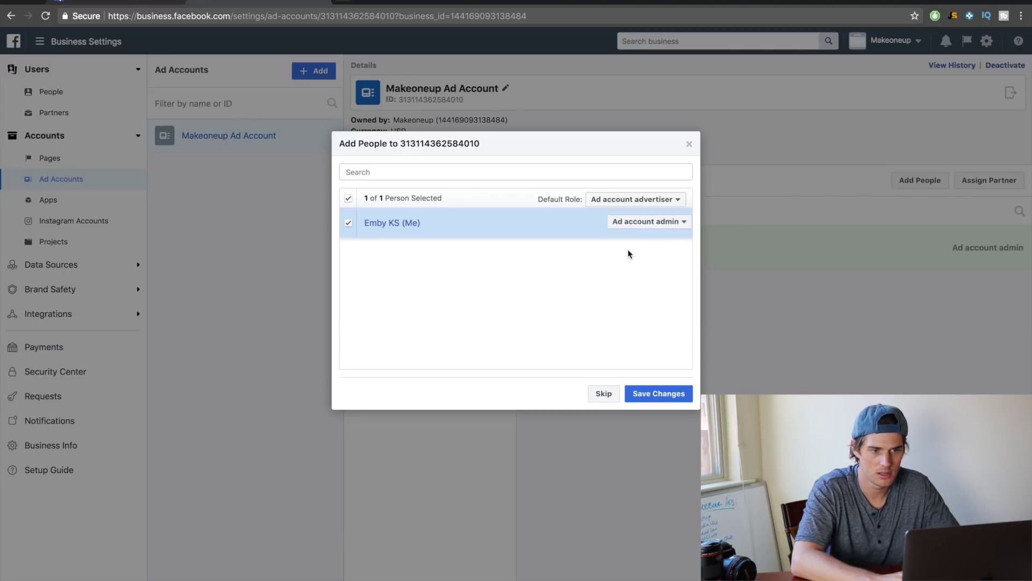
{"action": "left_click", "coordinate": [665, 394]}
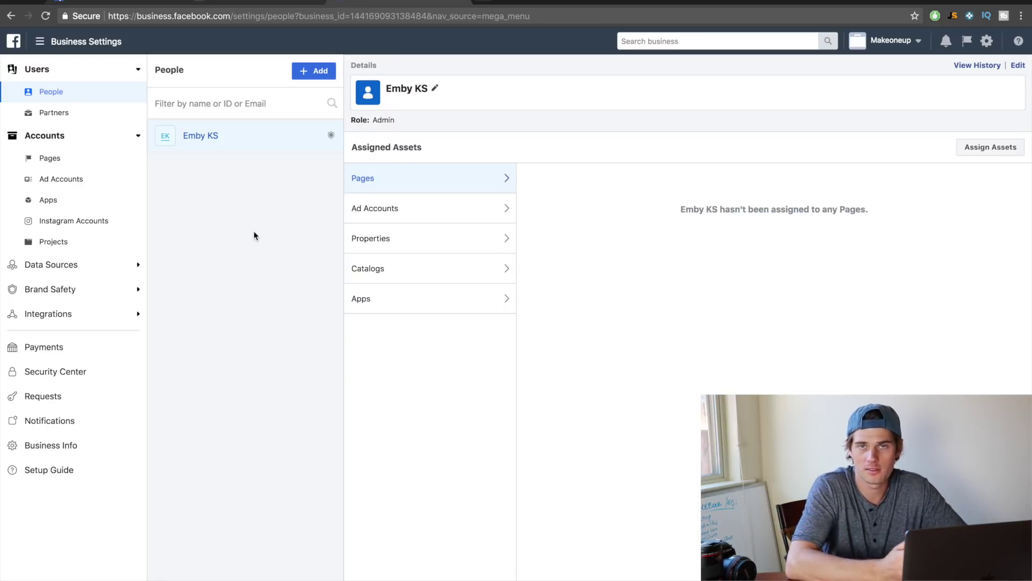
{"action": "left_click", "coordinate": [54, 181]}
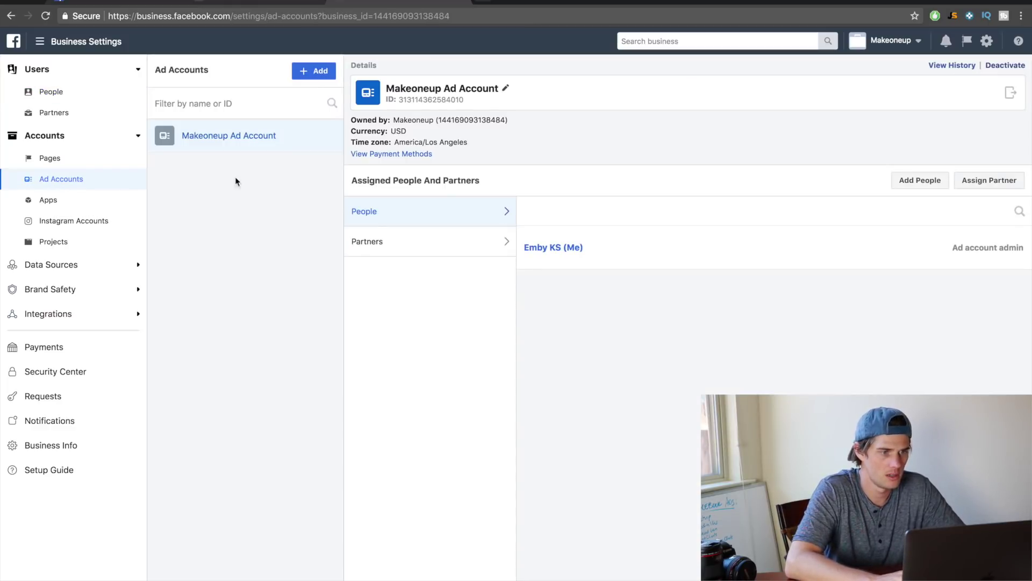
Step: View the ad account's payment methods, start adding one, then dismiss the empty form
{"action": "left_click", "coordinate": [393, 154]}
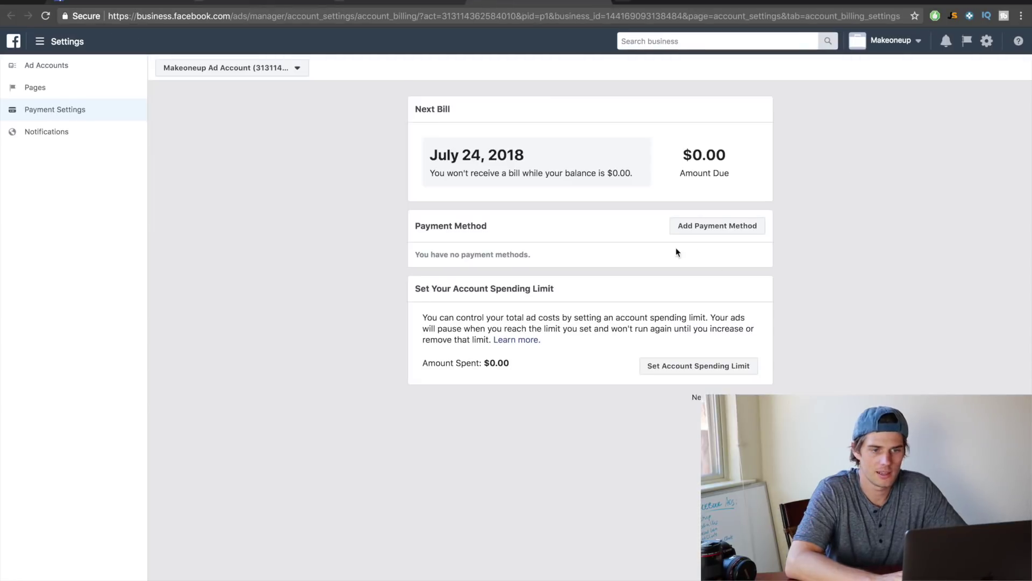
{"action": "left_click", "coordinate": [721, 227]}
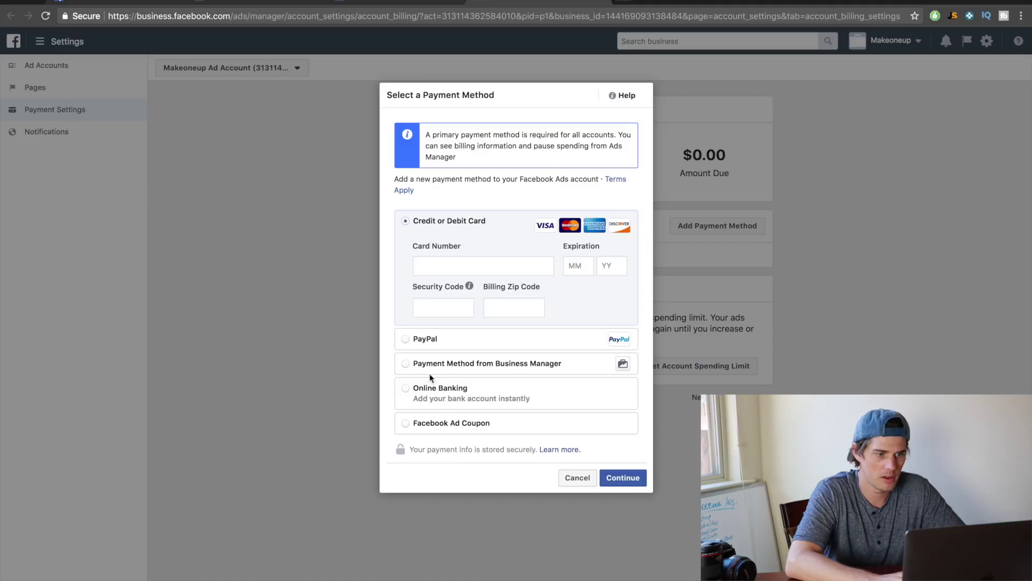
{"action": "mouse_move", "coordinate": [473, 283]}
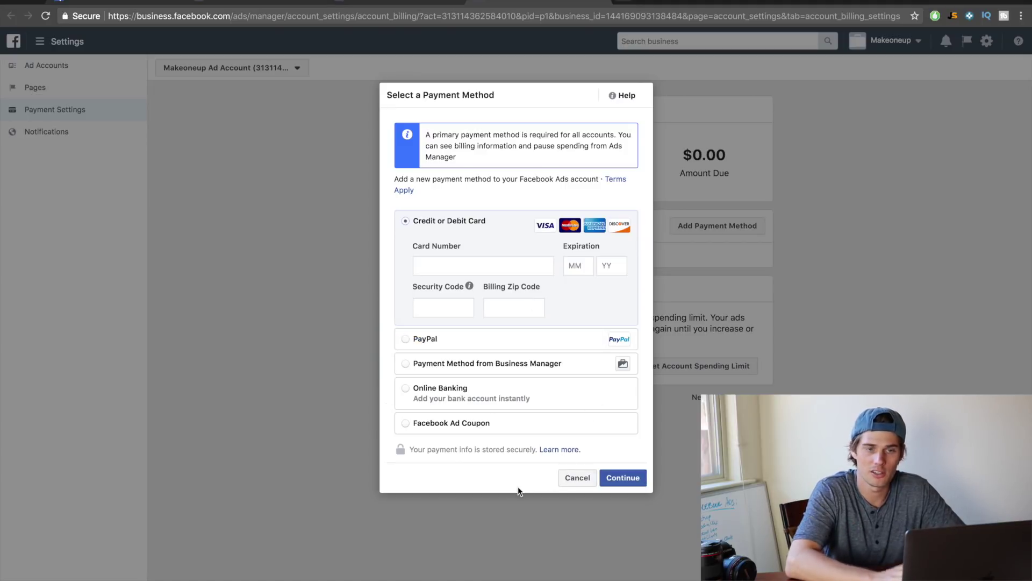
{"action": "key", "text": "Escape"}
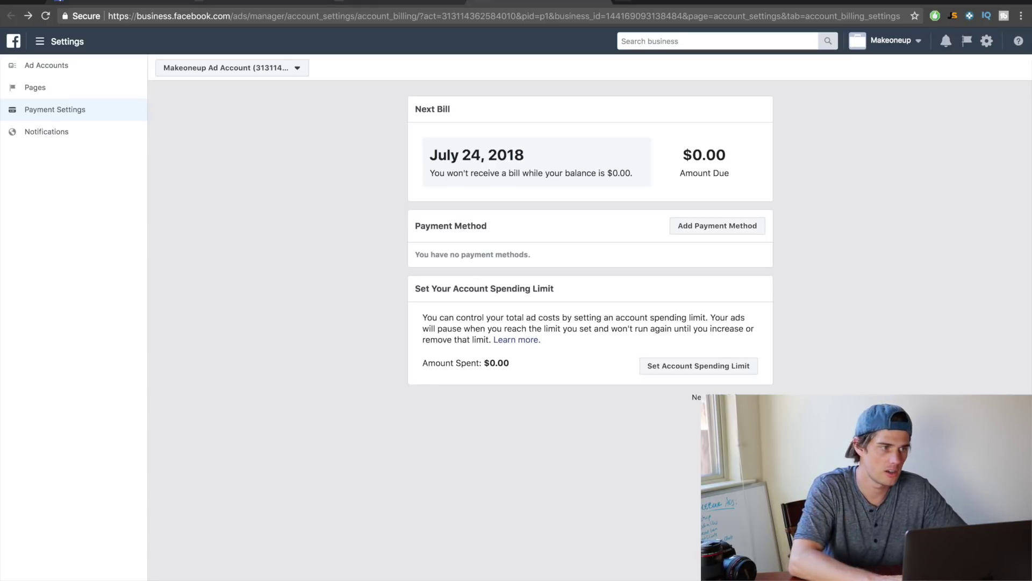
{"action": "left_click", "coordinate": [48, 34]}
Step: Return to Business Settings and view the business's Pages
{"action": "left_click", "coordinate": [704, 127]}
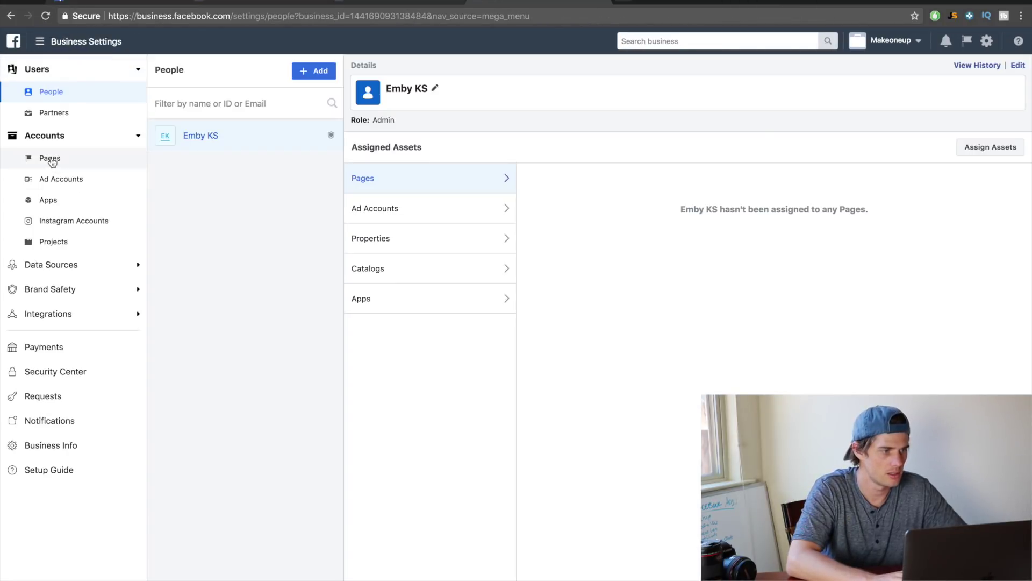
{"action": "left_click", "coordinate": [48, 160]}
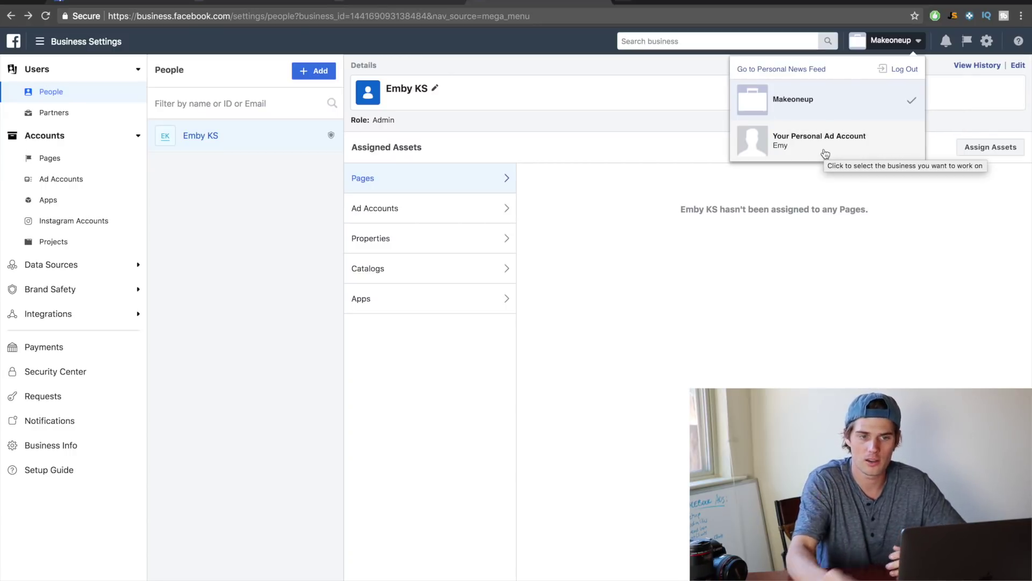
Step: Switch Ads Manager to the personal ad account, then back to the Makeoneup business
{"action": "left_click", "coordinate": [821, 144]}
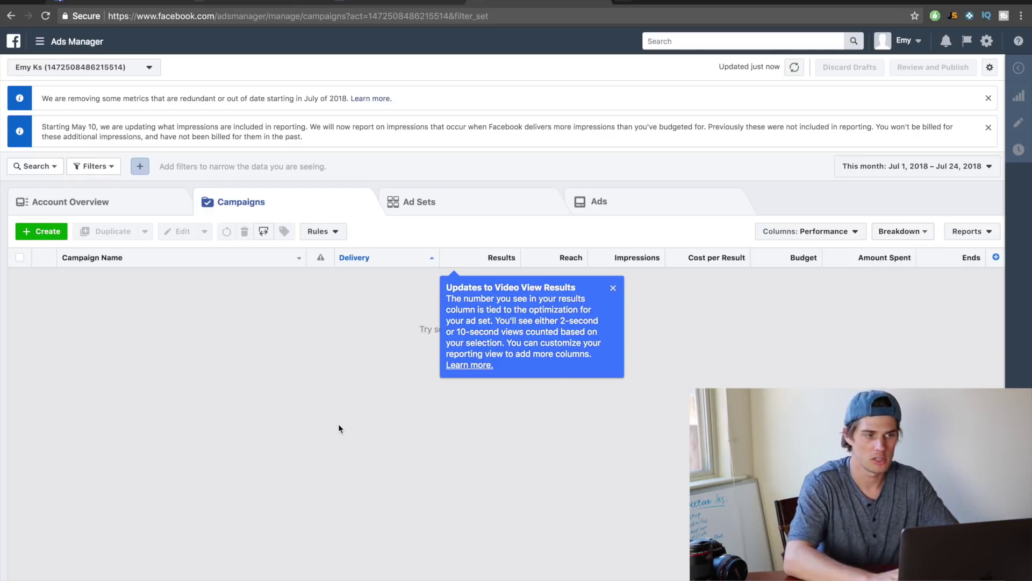
{"action": "left_click", "coordinate": [917, 42]}
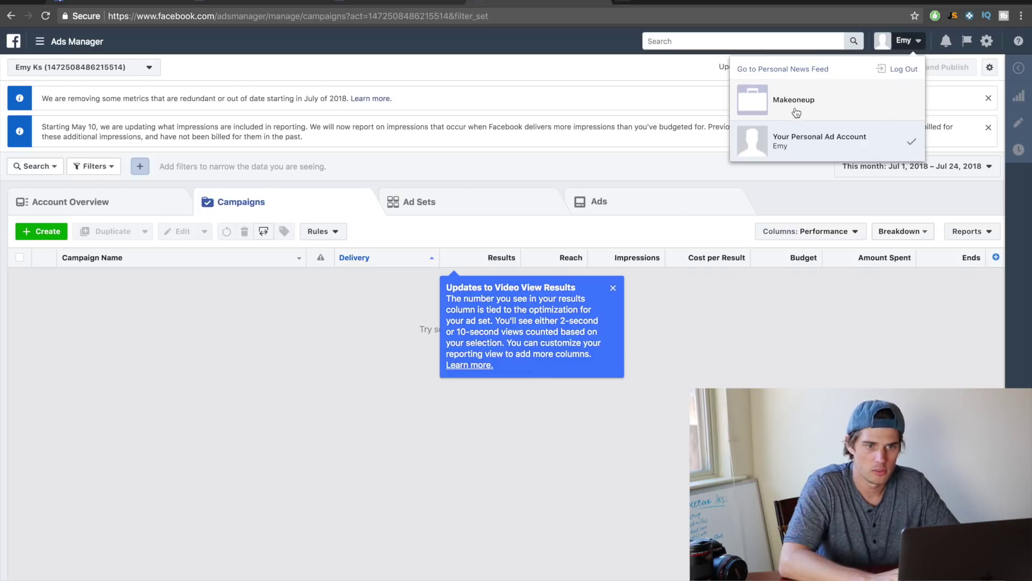
{"action": "left_click", "coordinate": [823, 97]}
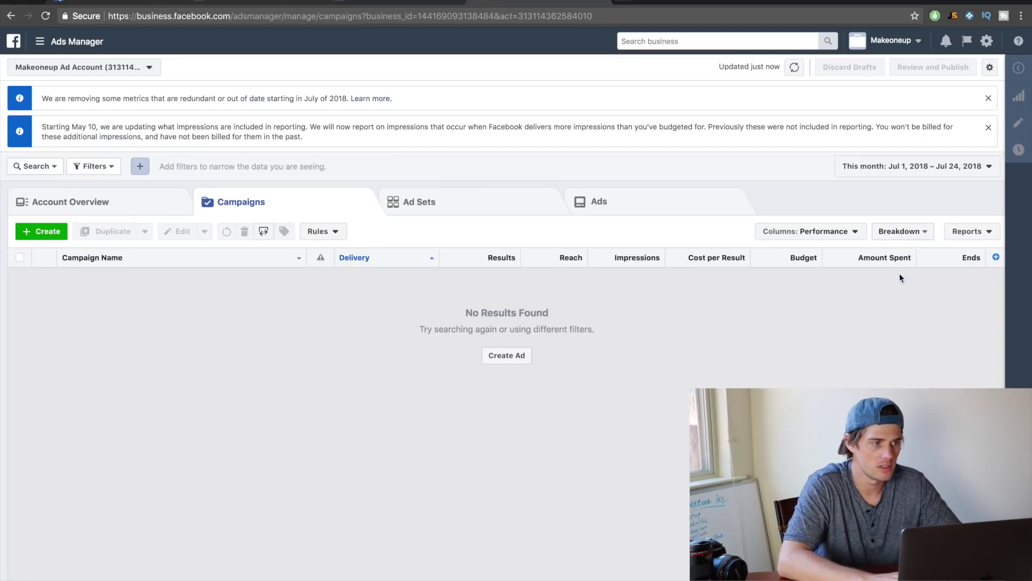
Step: Return to Makeoneup's Business Settings from the Business Manager tools menu
{"action": "left_click", "coordinate": [43, 45]}
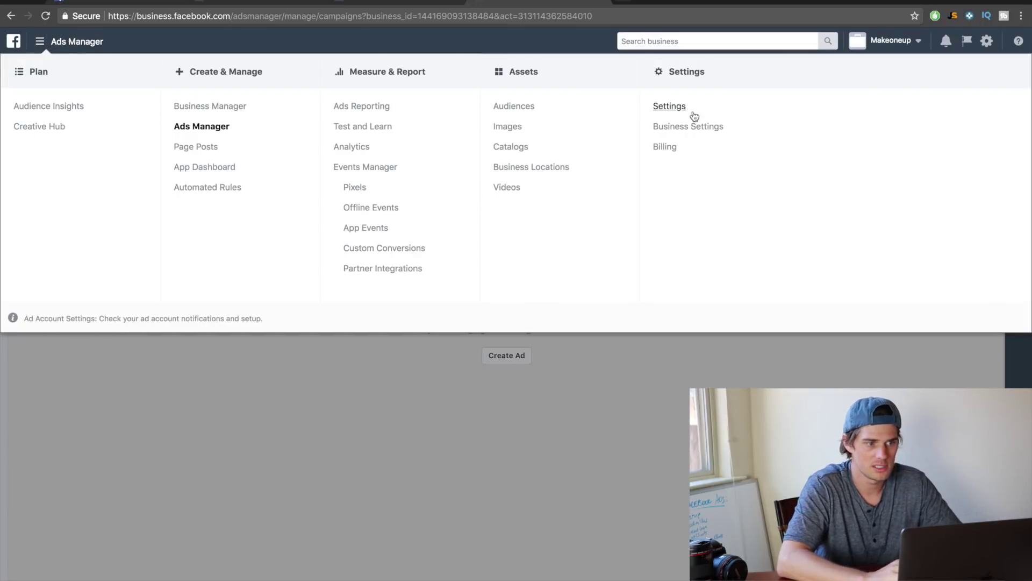
{"action": "left_click", "coordinate": [694, 116]}
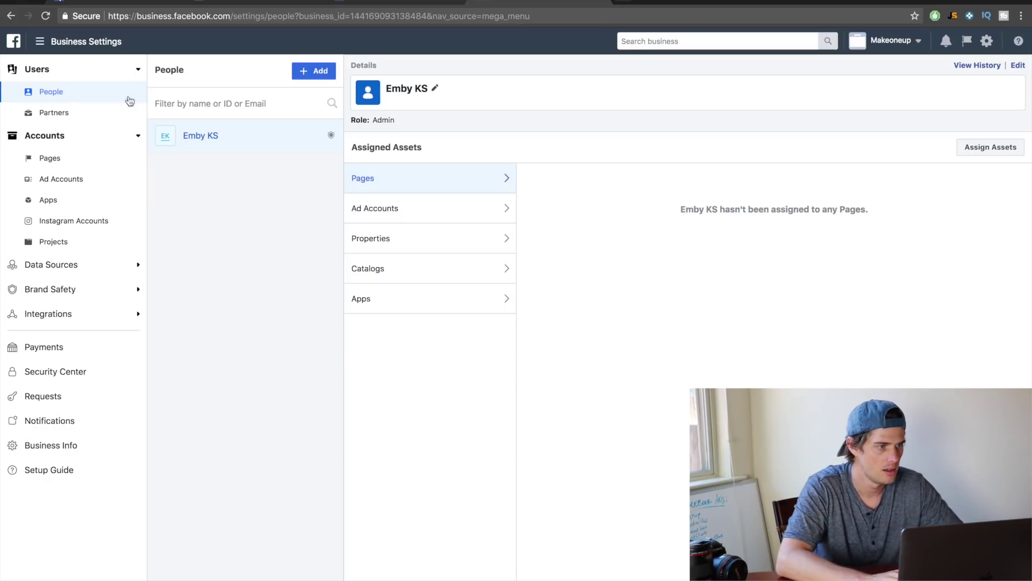
Step: Check Makeoneup's Pages and Ad Accounts, then confirm its Instagram Accounts list is empty
{"action": "left_click", "coordinate": [37, 160]}
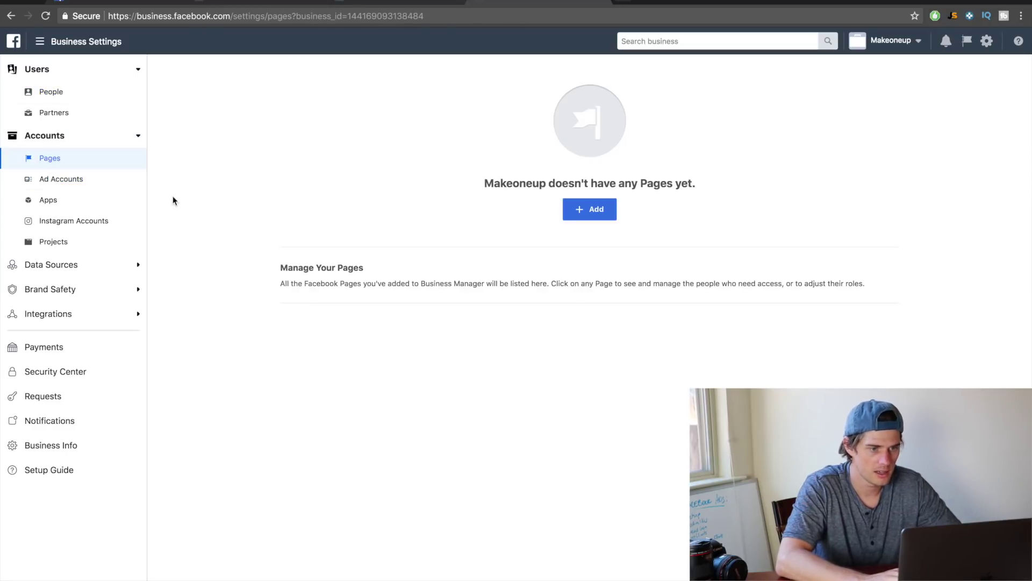
{"action": "left_click", "coordinate": [83, 181]}
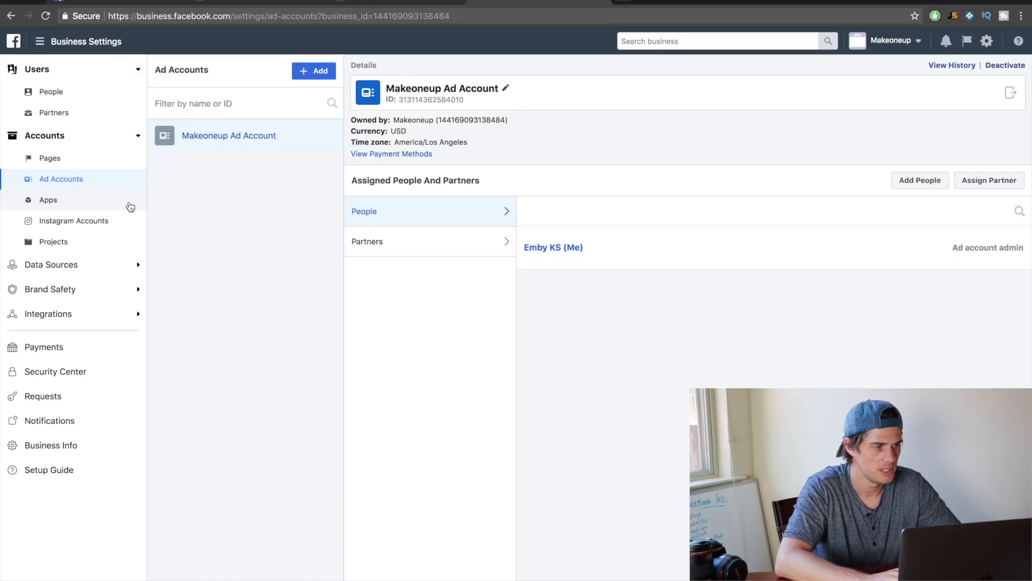
{"action": "left_click", "coordinate": [60, 224]}
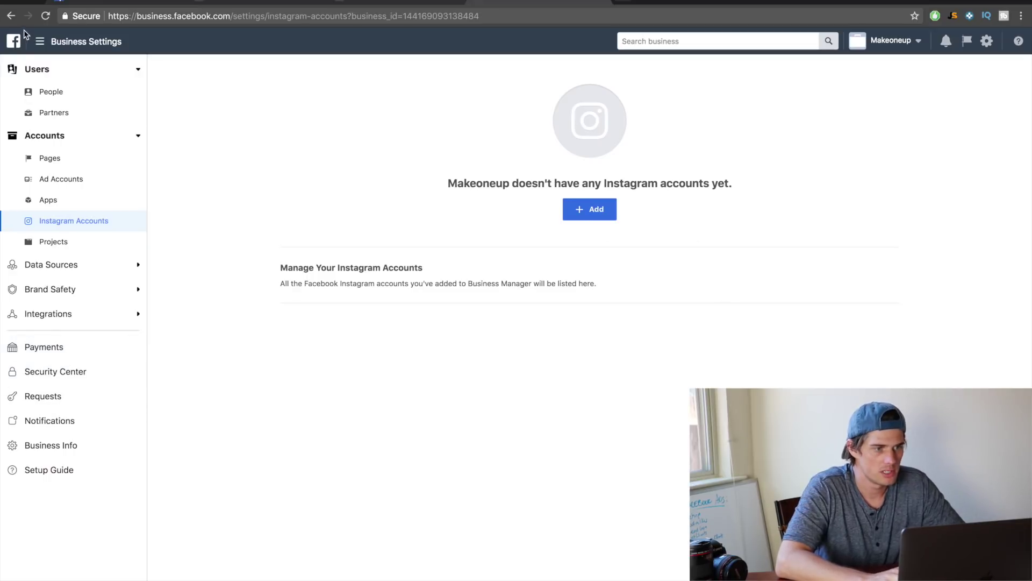
{"action": "left_click", "coordinate": [39, 42]}
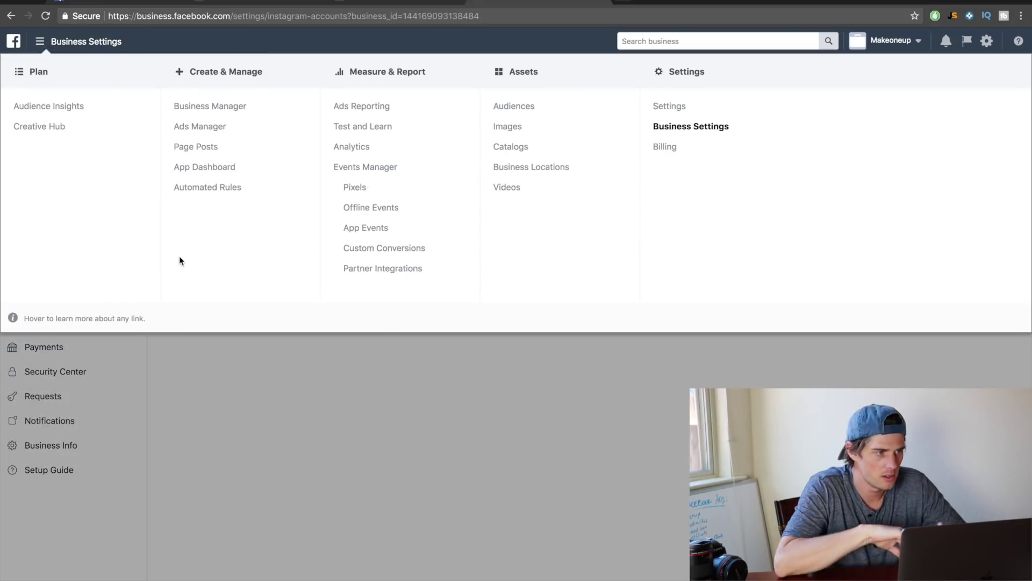